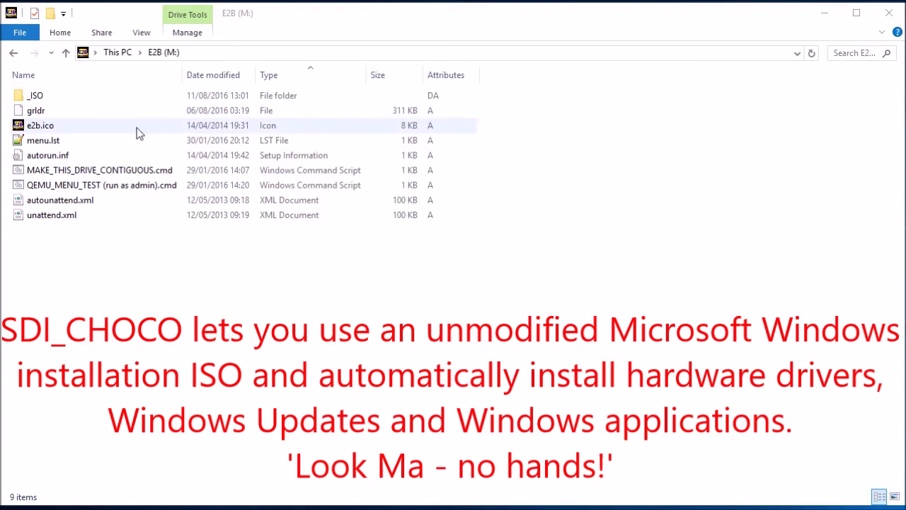
- Open the _ISO folder in the root of the E2B (M:) drive
{"action": "double_click", "coordinate": [68, 97]}
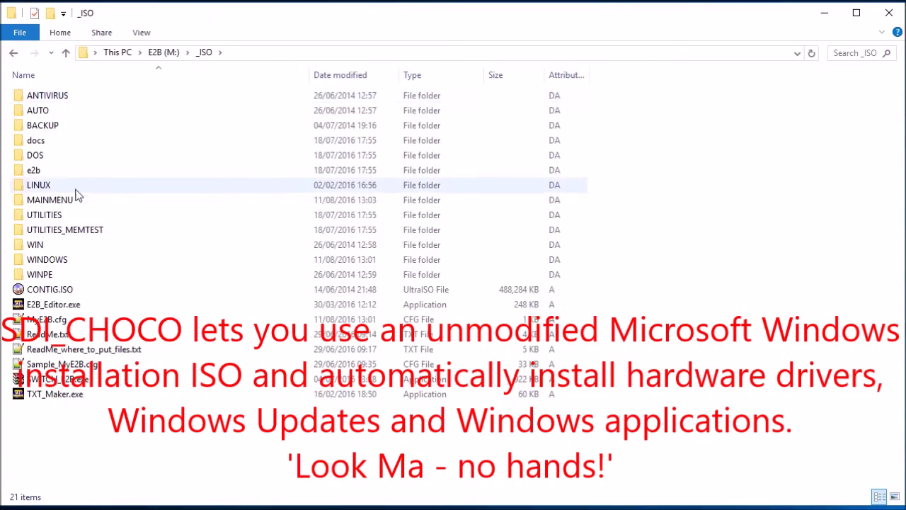
- Browse into _ISO\WINDOWS\WIN10 to review its XML answer files, then return to WINDOWS
{"action": "double_click", "coordinate": [83, 259]}
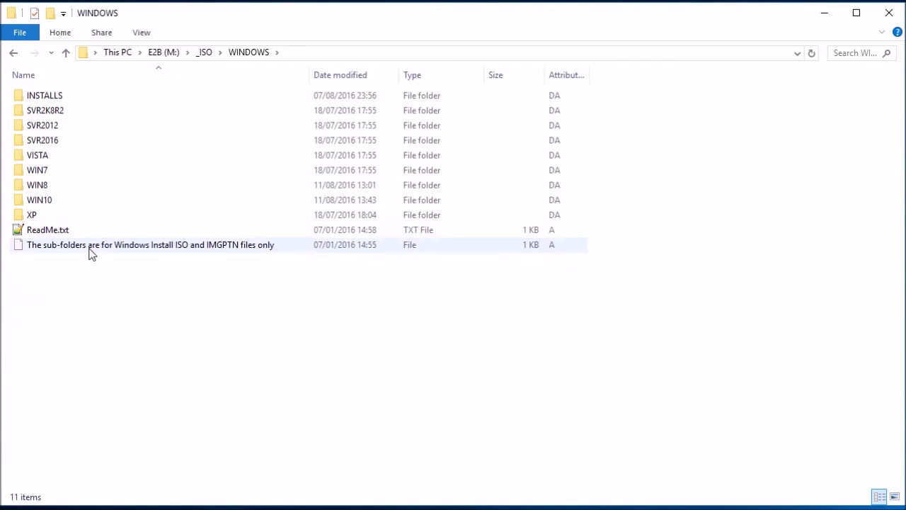
{"action": "left_click", "coordinate": [122, 206]}
{"action": "double_click", "coordinate": [122, 205]}
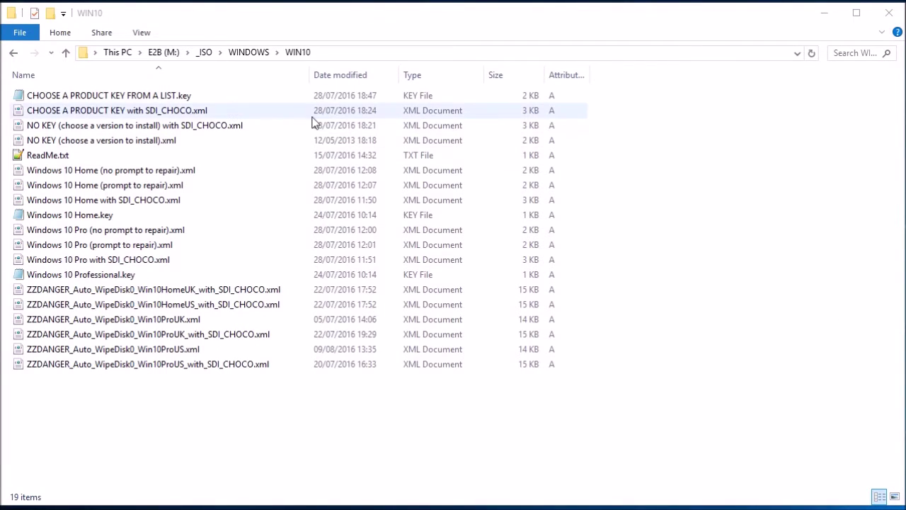
{"action": "left_click", "coordinate": [248, 53]}
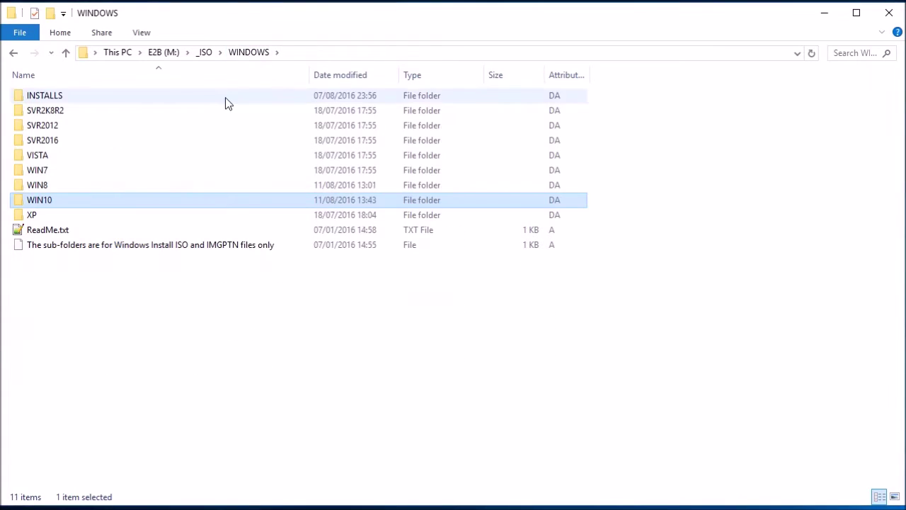
- Launch SDI_x64_R474.exe from the WINDOWS\INSTALLS\SNAPPY folder
{"action": "double_click", "coordinate": [129, 96]}
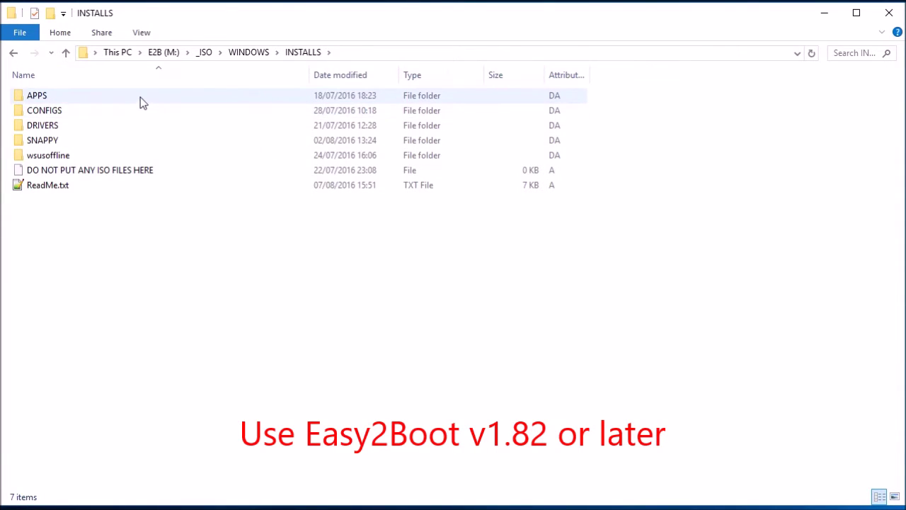
{"action": "double_click", "coordinate": [67, 145]}
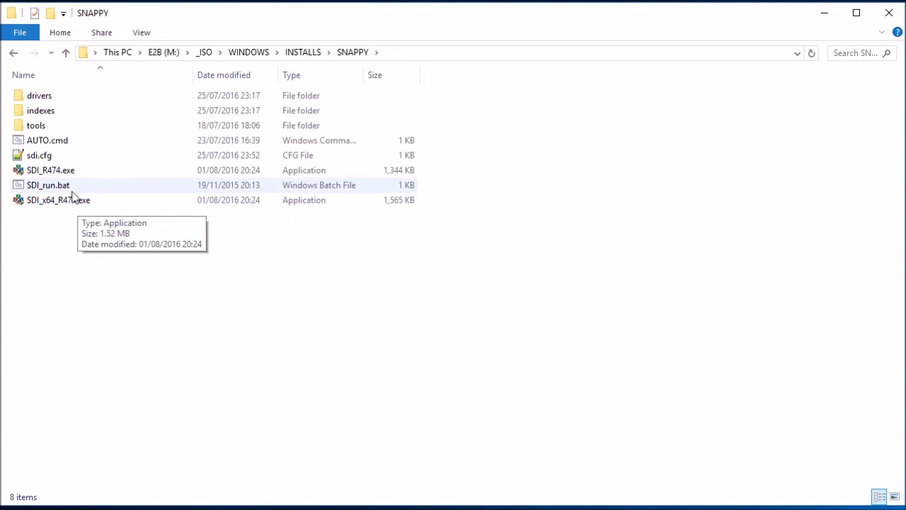
{"action": "left_click", "coordinate": [62, 189]}
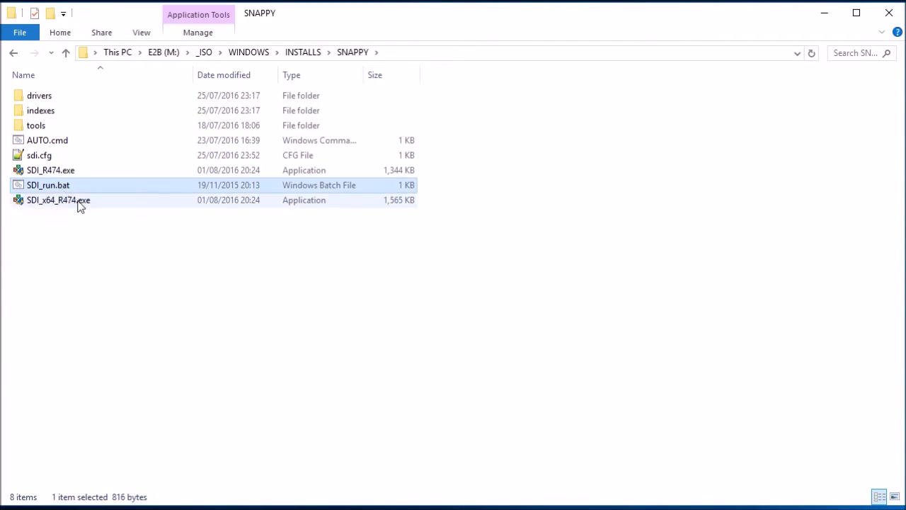
{"action": "left_click", "coordinate": [83, 204]}
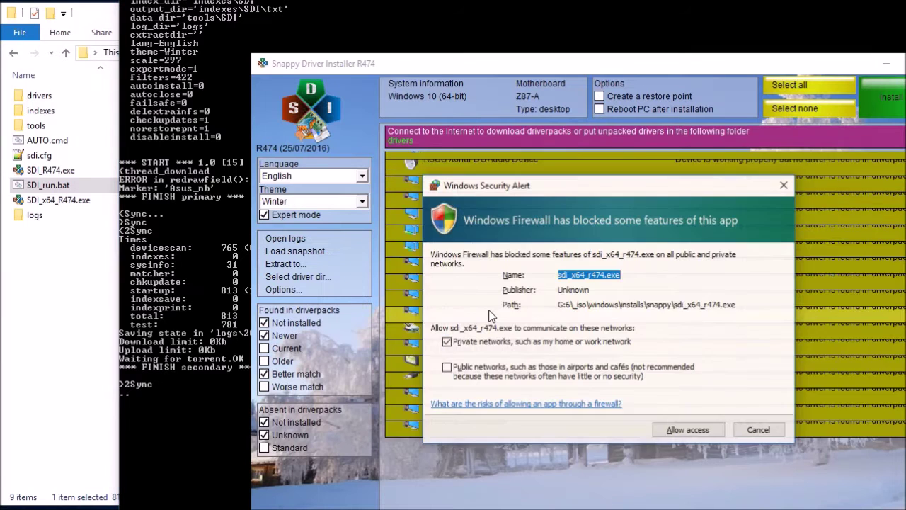
- Reposition the Snappy Driver Installer window and allow it through Windows Firewall
{"action": "left_click_drag", "start_coordinate": [489, 65], "coordinate": [395, 18]}
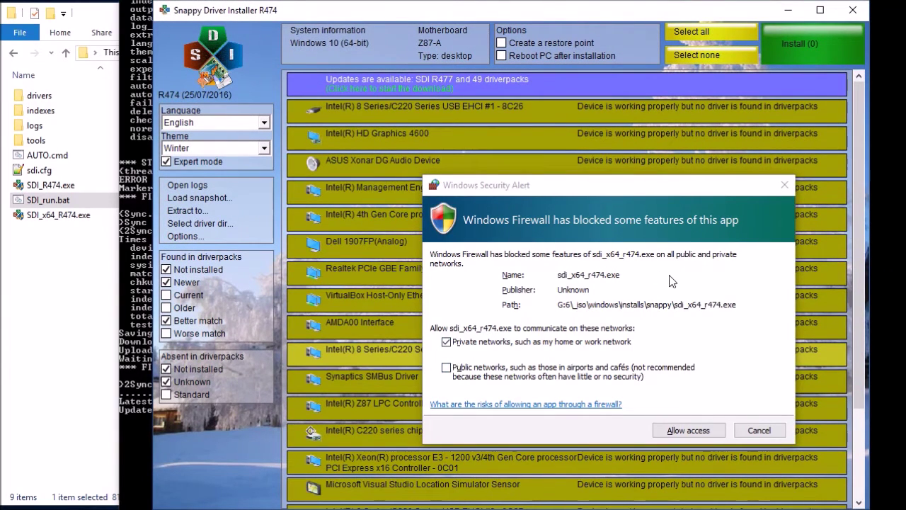
{"action": "left_click", "coordinate": [685, 430]}
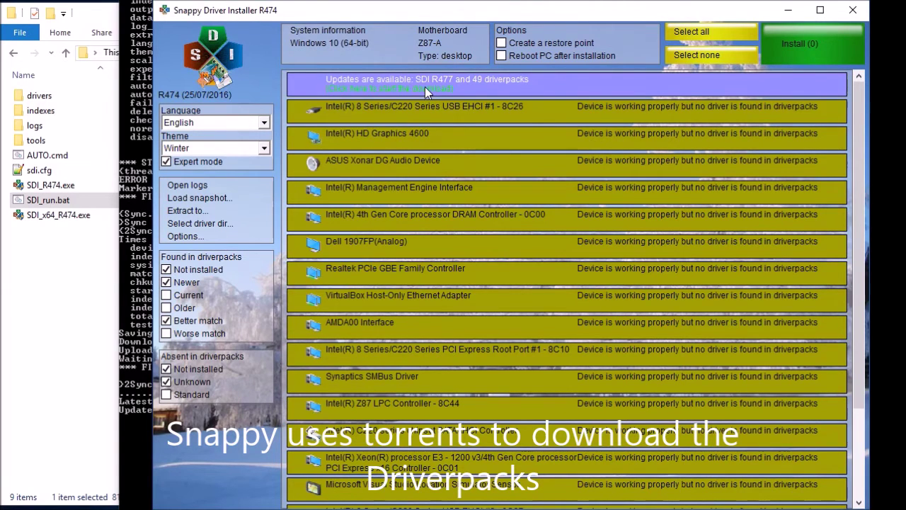
- Mark only the needed updates plus DP_Chipset and DP_LAN_Intel, and accept the 458 MB download
{"action": "left_click", "coordinate": [424, 88]}
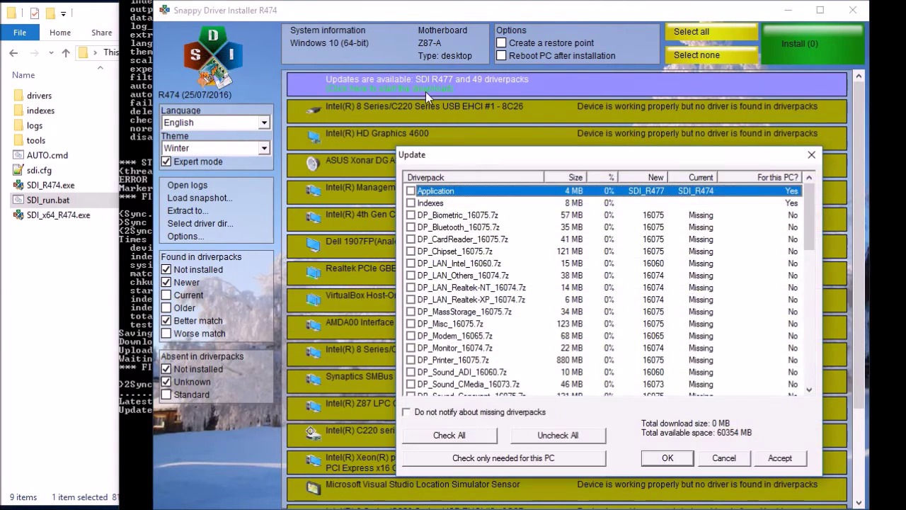
{"action": "left_click_drag", "start_coordinate": [488, 156], "coordinate": [491, 101]}
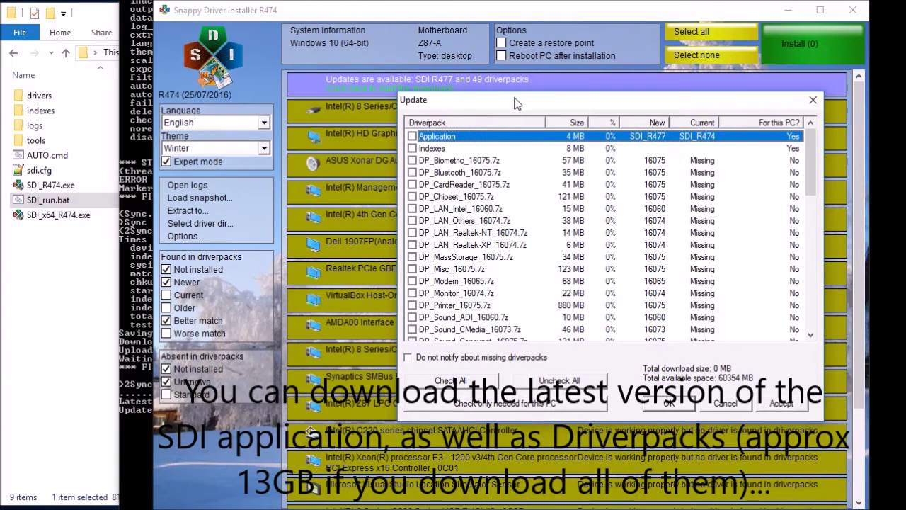
{"action": "mouse_move", "coordinate": [515, 105]}
{"action": "left_mouse_down"}
{"action": "mouse_move", "coordinate": [521, 133]}
{"action": "mouse_move", "coordinate": [519, 118]}
{"action": "left_mouse_up"}
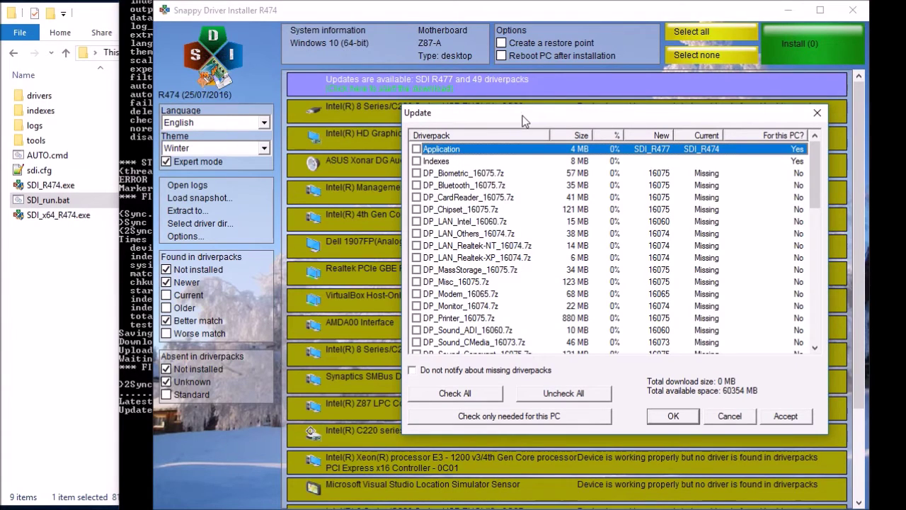
{"action": "left_click", "coordinate": [539, 417]}
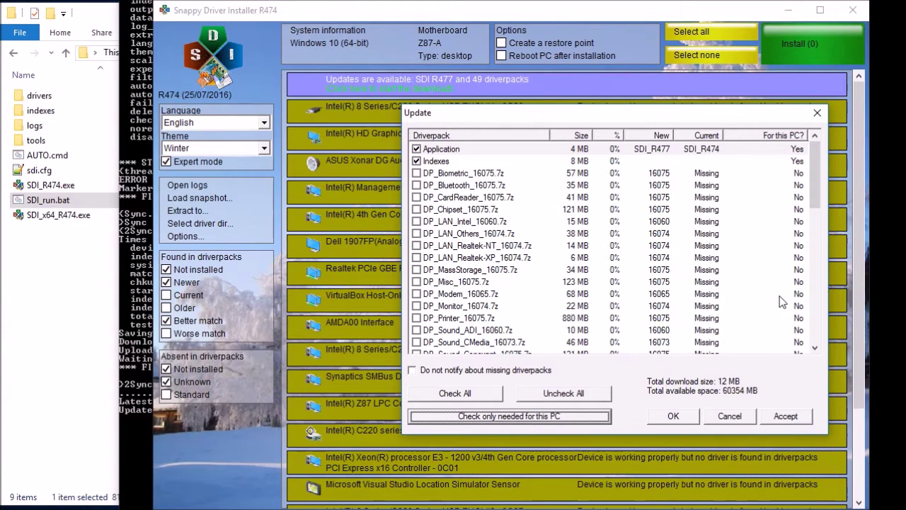
{"action": "left_click_drag", "start_coordinate": [814, 198], "coordinate": [826, 179]}
{"action": "key", "text": "Return"}
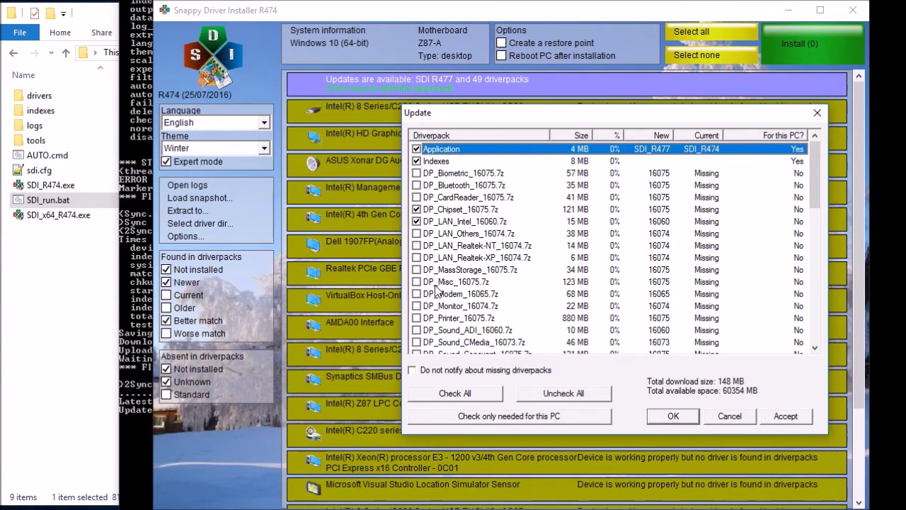
{"action": "scroll", "coordinate": [443, 290], "scroll_direction": "down", "scroll_amount": 4}
{"action": "scroll", "coordinate": [471, 272], "scroll_direction": "up", "scroll_amount": 1}
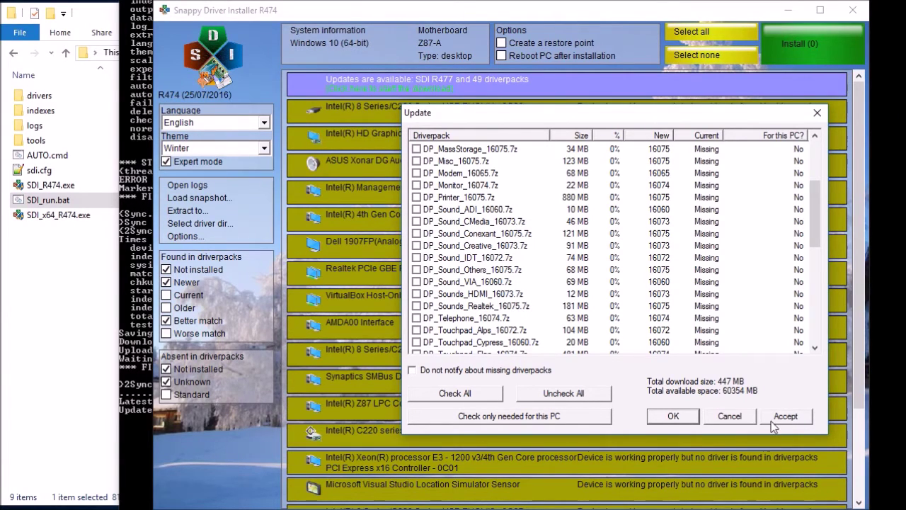
{"action": "left_click", "coordinate": [792, 418]}
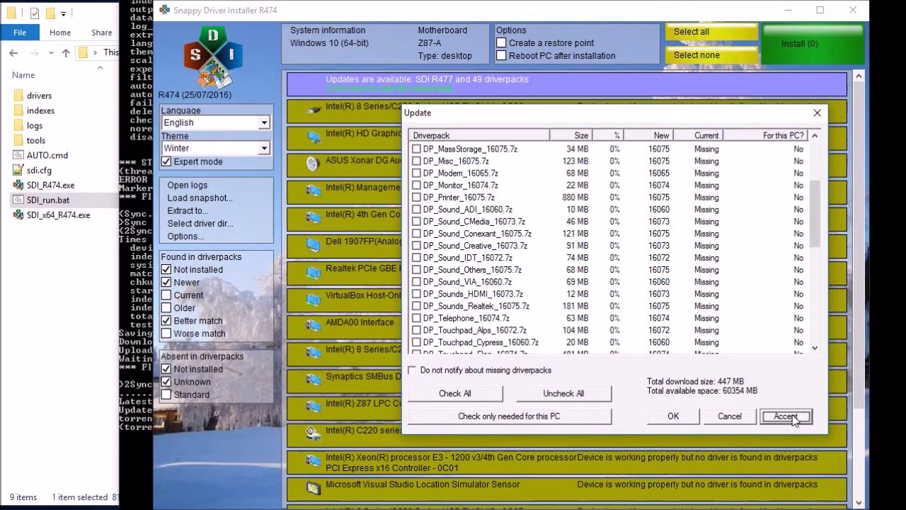
- Dismiss the update list, let the download finish, then close Snappy Driver Installer
{"action": "left_click", "coordinate": [683, 417]}
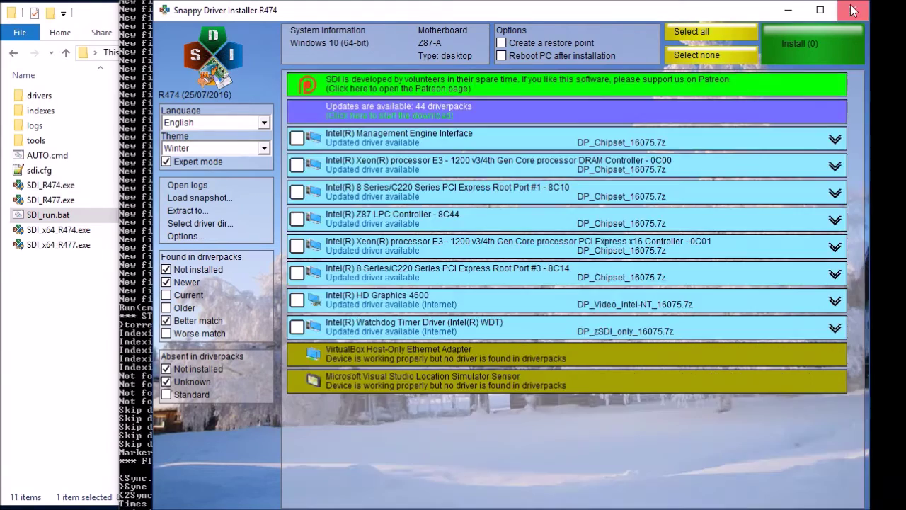
{"action": "left_click", "coordinate": [852, 10]}
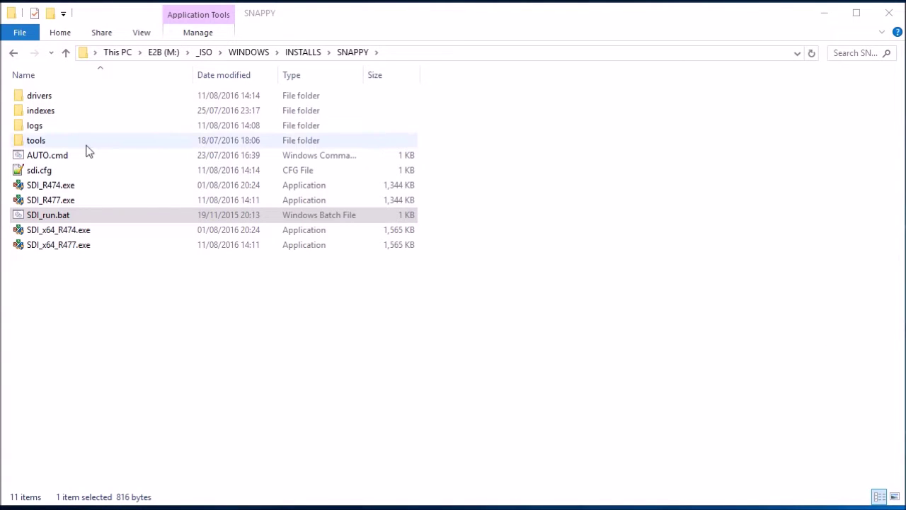
- Check the five downloaded 7z driverpacks in drivers, then open INSTALLS\wsusoffline
{"action": "double_click", "coordinate": [70, 96]}
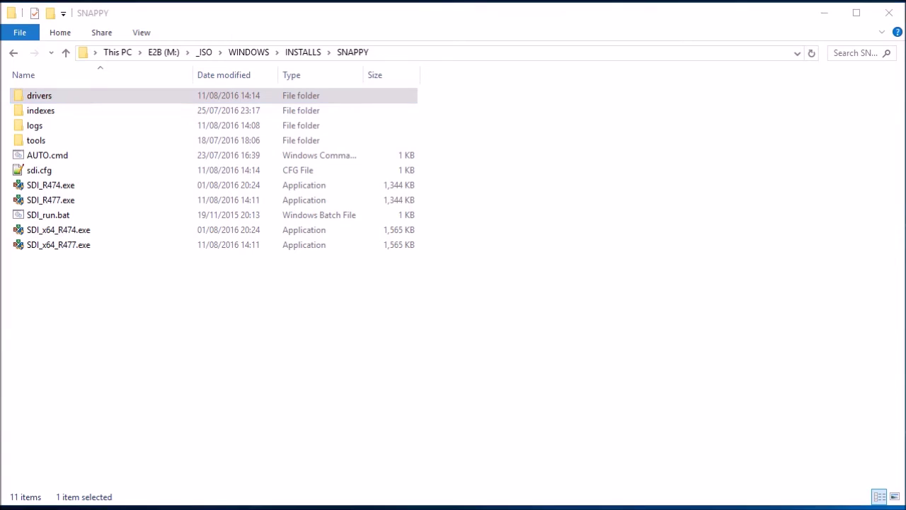
{"action": "left_click", "coordinate": [301, 54]}
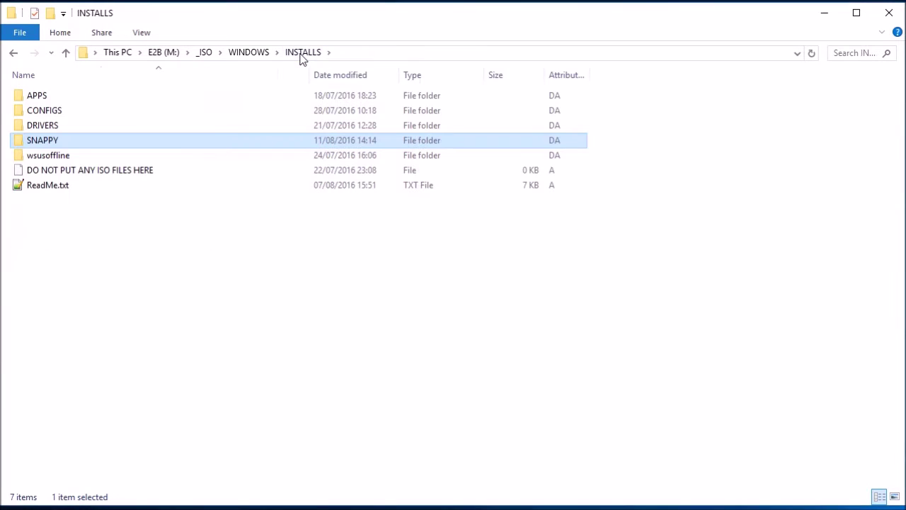
{"action": "double_click", "coordinate": [111, 157]}
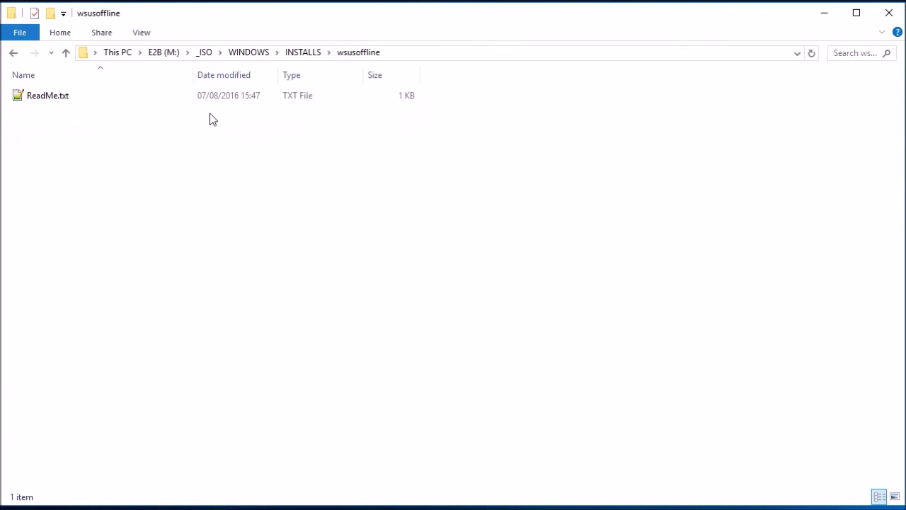
- Read the wsusoffline ReadMe.txt in Notepad, then close it
{"action": "double_click", "coordinate": [62, 100]}
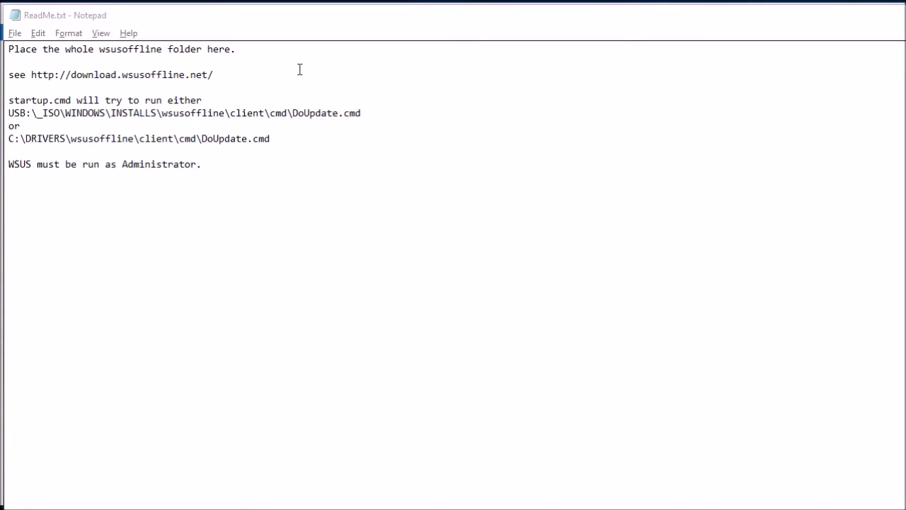
{"action": "key", "text": "alt+F4"}
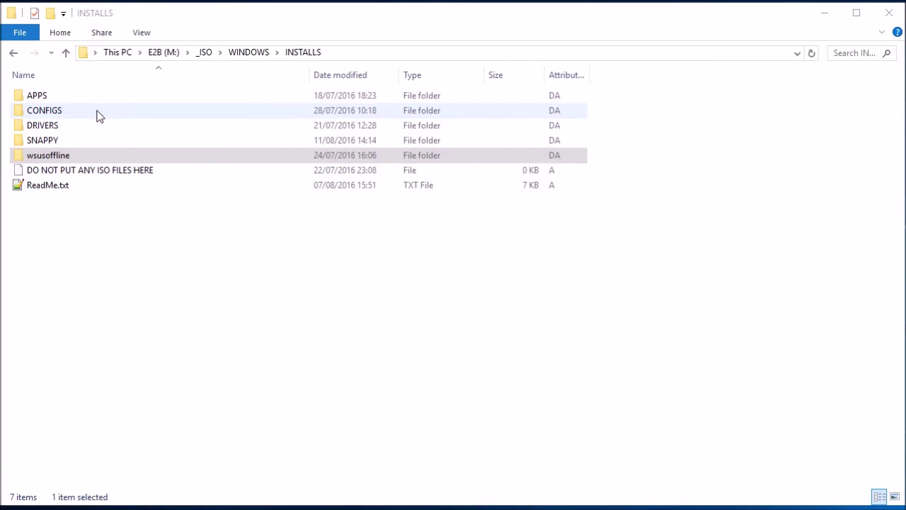
- Open INSTALLS\CONFIGS and select the 14 KB SDI_CHOCO.cmd script to view its details
{"action": "double_click", "coordinate": [99, 114]}
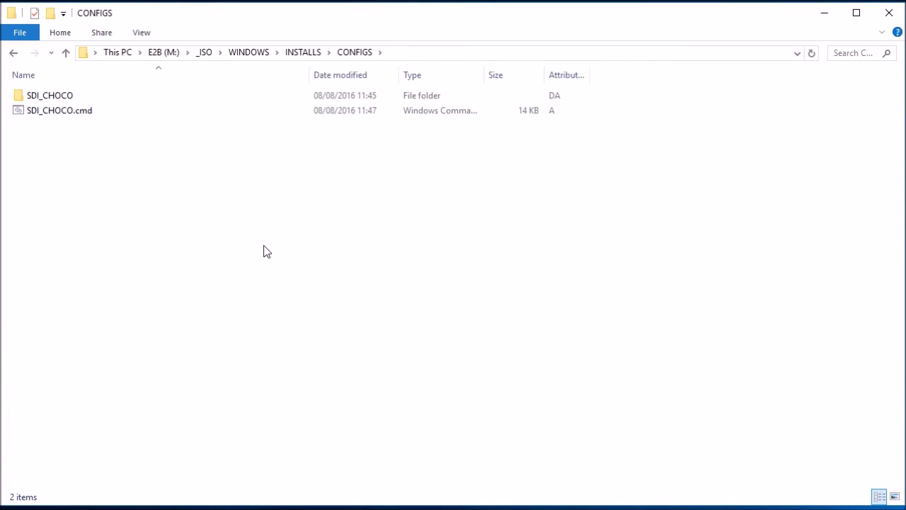
{"action": "left_click", "coordinate": [127, 114]}
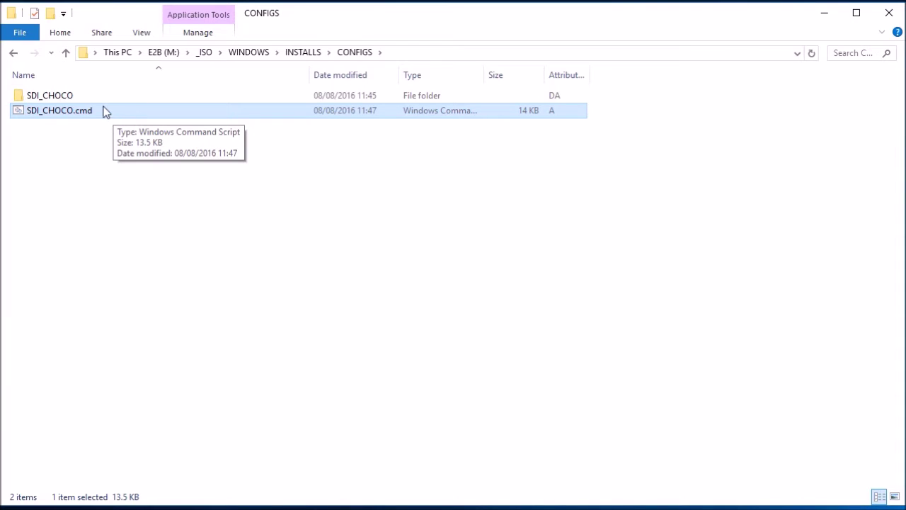
- Create an empty MyStartUp.cmd file inside the SDI_CHOCO folder
{"action": "double_click", "coordinate": [117, 97]}
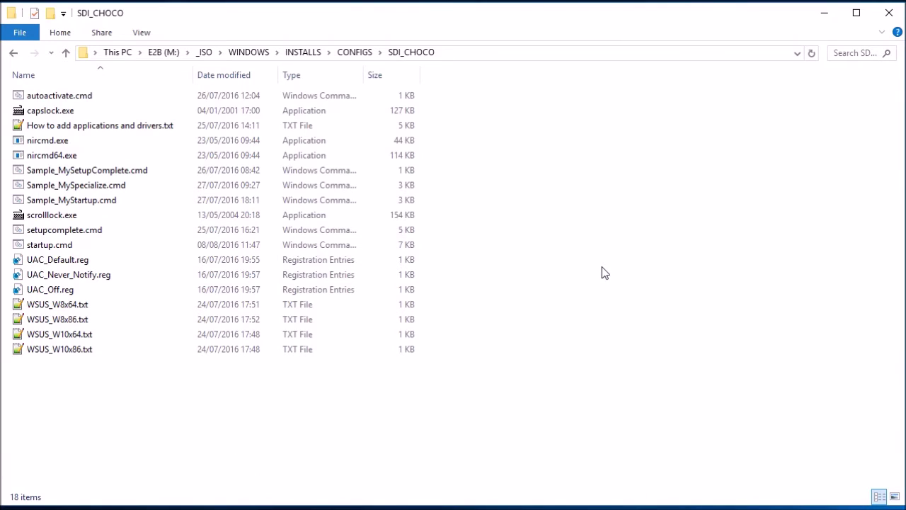
{"action": "right_click", "coordinate": [536, 241]}
{"action": "mouse_move", "coordinate": [595, 428]}
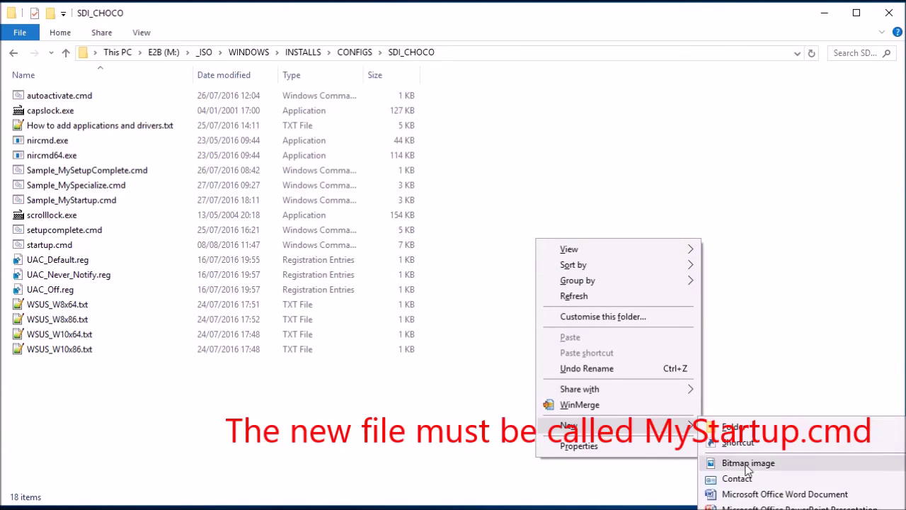
{"action": "left_click", "coordinate": [750, 506]}
{"action": "type", "text": "MyStart"}
{"action": "type", "text": "Up.cmd"}
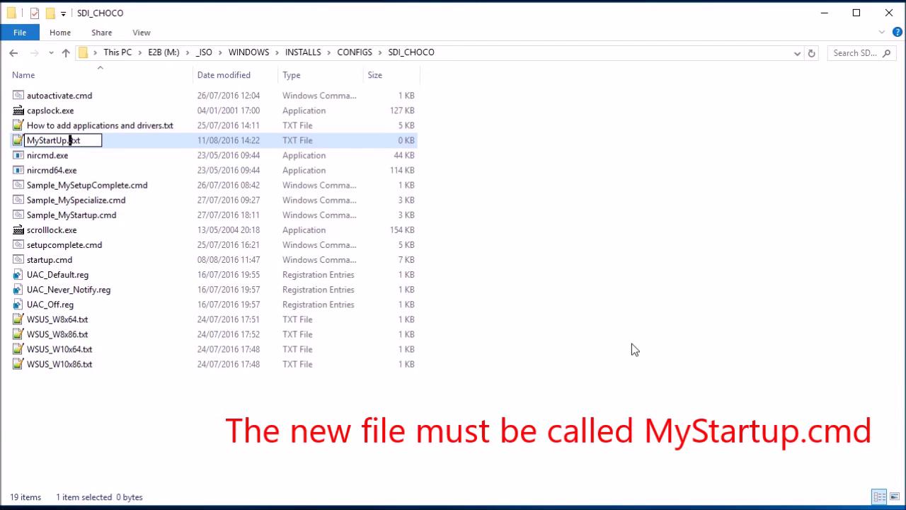
{"action": "key", "text": "Delete"}
{"action": "key", "text": "Delete"}
{"action": "key", "text": "Delete"}
{"action": "key", "text": "Delete"}
- Accept the .cmd extension change and open MyStartUp.cmd for editing in Notepad
{"action": "key", "text": "Return"}
{"action": "key", "text": "Return"}
{"action": "right_click", "coordinate": [257, 142]}
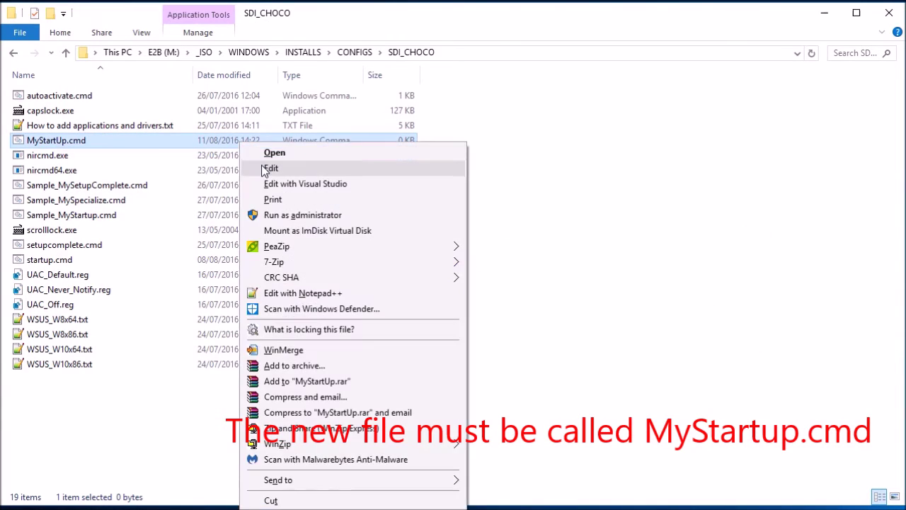
{"action": "left_click", "coordinate": [267, 166]}
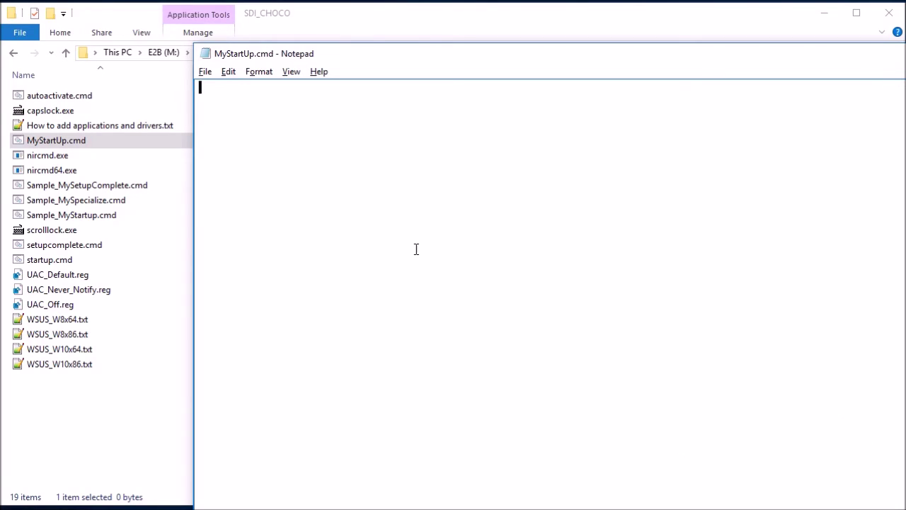
- Write the line 'choco install teamviewer' into the script and save on closing Notepad
{"action": "type", "text": "choco install"}
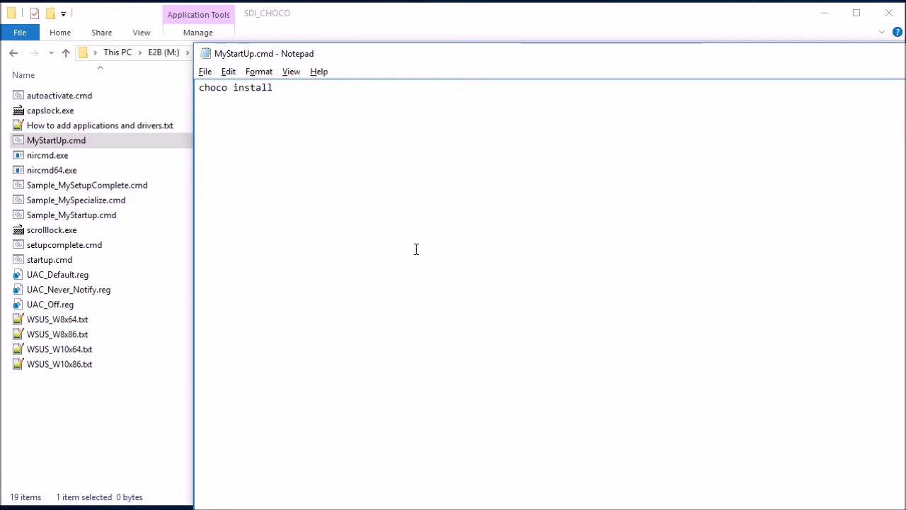
{"action": "type", "text": " teamiviewer"}
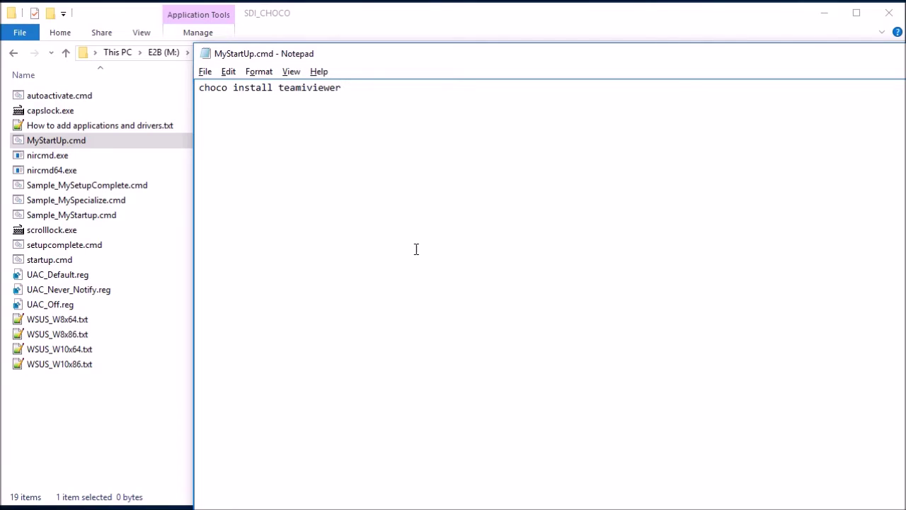
{"action": "key", "text": "BackSpace"}
{"action": "key", "text": "BackSpace"}
{"action": "key", "text": "BackSpace"}
{"action": "key", "text": "BackSpace"}
{"action": "key", "text": "BackSpace"}
{"action": "key", "text": "BackSpace"}
{"action": "key", "text": "BackSpace"}
{"action": "type", "text": "viewer"}
{"action": "key", "text": "Return"}
{"action": "key", "text": "Return"}
{"action": "key", "text": "alt+F4"}
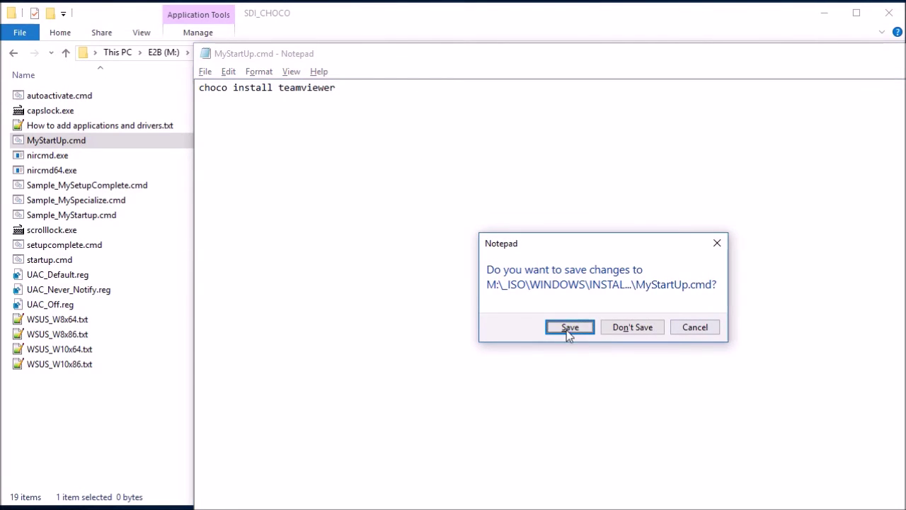
{"action": "left_click", "coordinate": [569, 328]}
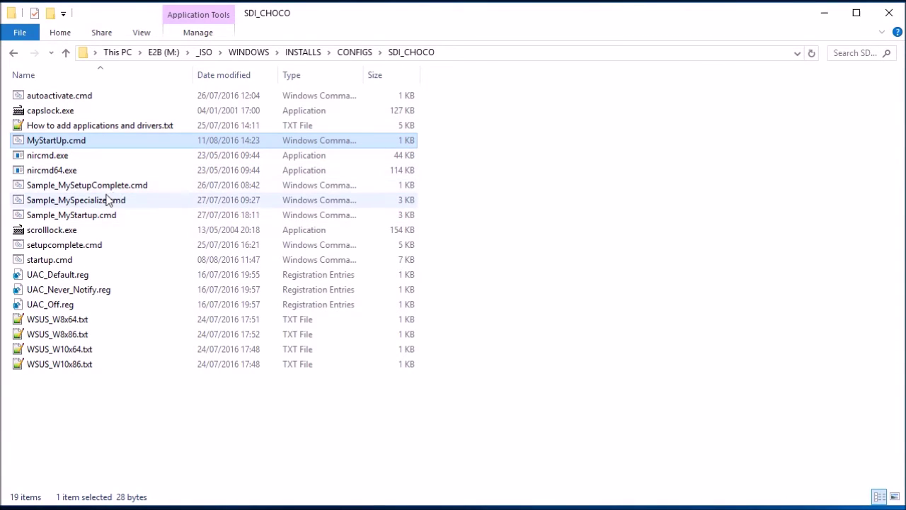
- Open Sample_MyStartup.cmd in Notepad and position its window at the top of the screen
{"action": "left_click", "coordinate": [101, 221]}
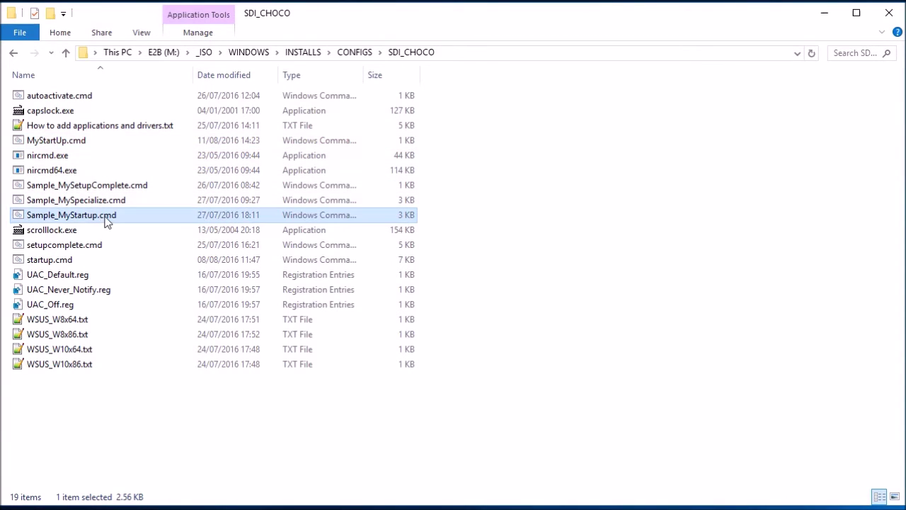
{"action": "right_click", "coordinate": [104, 221]}
{"action": "left_click", "coordinate": [128, 243]}
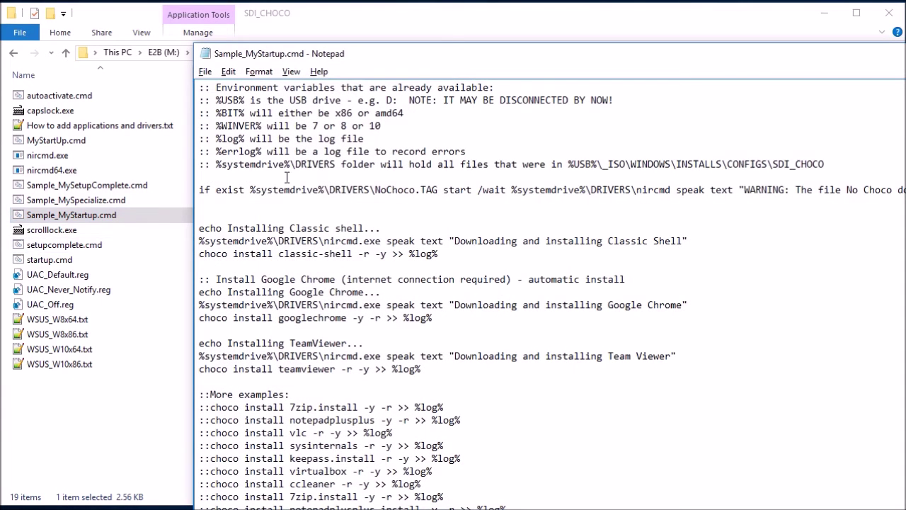
{"action": "left_click_drag", "start_coordinate": [347, 63], "coordinate": [171, 21]}
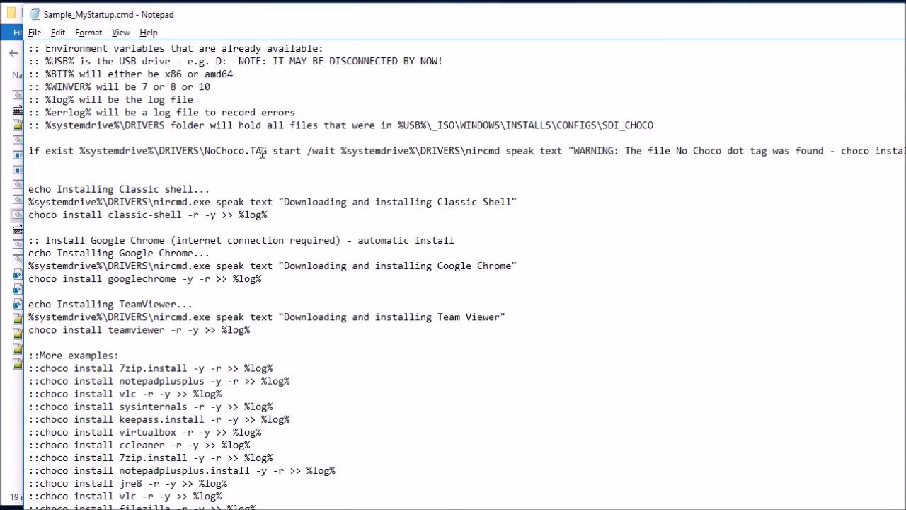
{"action": "double_click", "coordinate": [263, 21]}
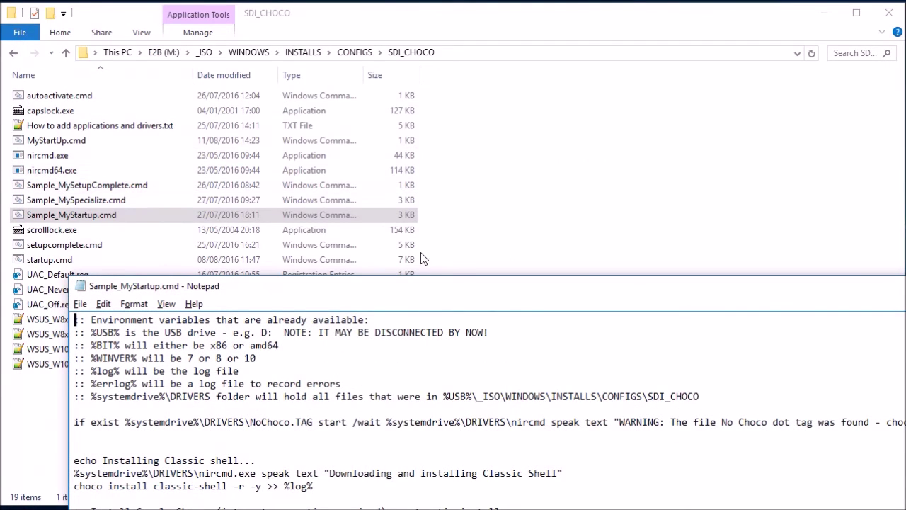
{"action": "left_click_drag", "start_coordinate": [430, 282], "coordinate": [389, 24]}
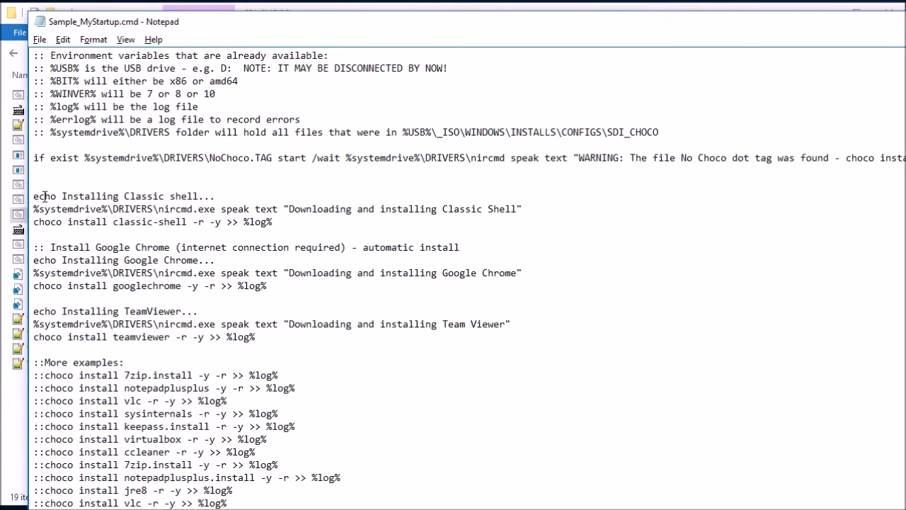
- Highlight the 'Installing Classic shell' echo text and the quoted 'Downloading and installing Classic Shell' text
{"action": "left_click_drag", "start_coordinate": [62, 196], "coordinate": [223, 196]}
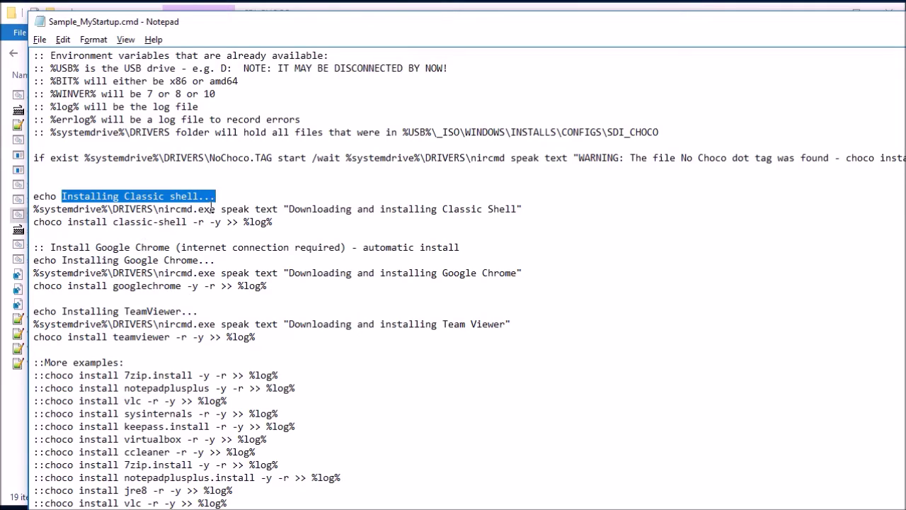
{"action": "left_click", "coordinate": [283, 209]}
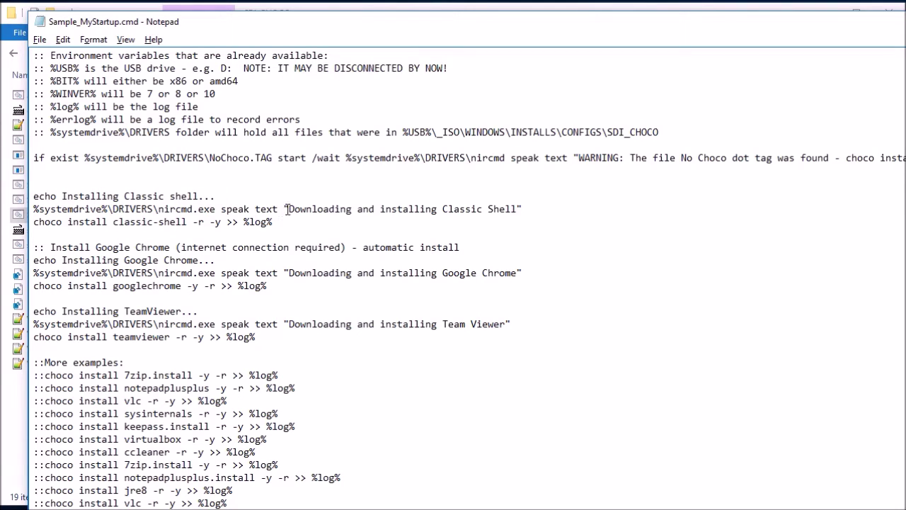
{"action": "left_click_drag", "start_coordinate": [284, 208], "coordinate": [527, 210]}
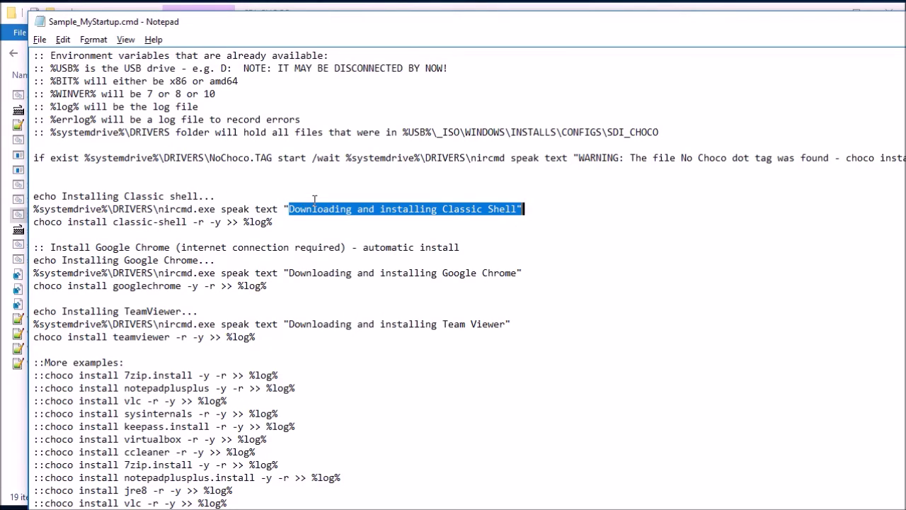
- Append '-y -r >> %log' to MyStartUp.cmd's teamviewer line, then save and close it
{"action": "key", "text": "alt+Tab"}
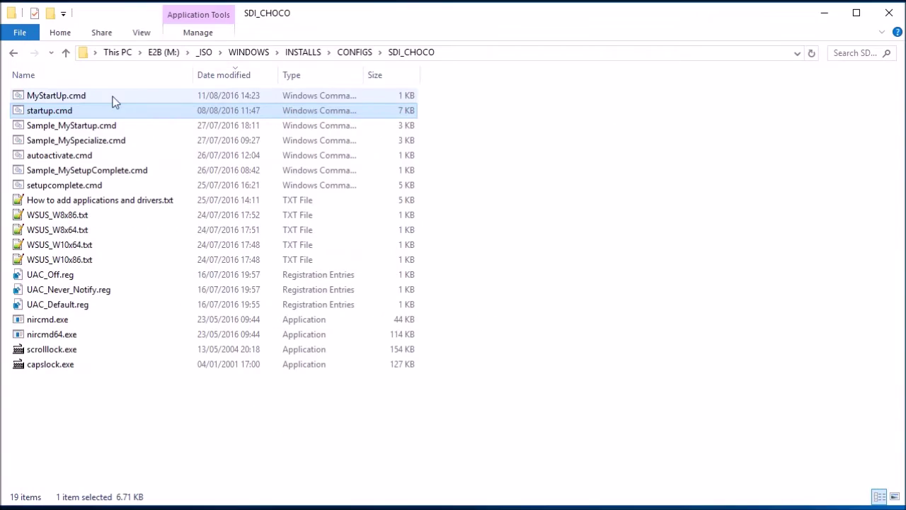
{"action": "right_click", "coordinate": [104, 103]}
{"action": "left_click", "coordinate": [129, 123]}
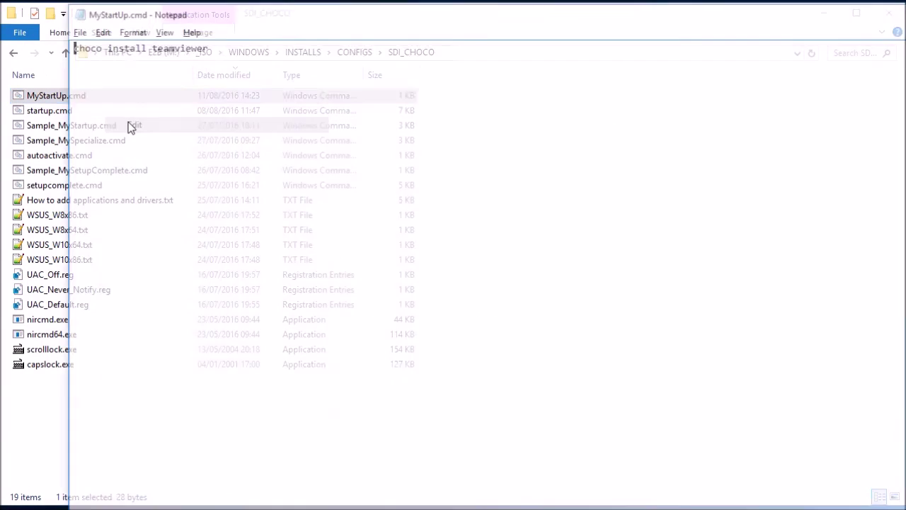
{"action": "left_click", "coordinate": [245, 44]}
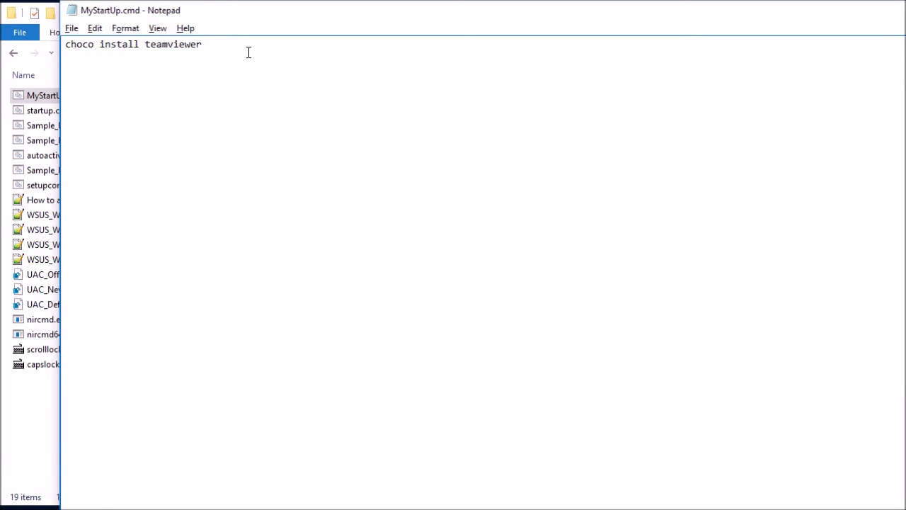
{"action": "type", "text": "-y -r >> %log%"}
{"action": "double_click", "coordinate": [216, 44]}
{"action": "left_click_drag", "start_coordinate": [213, 45], "coordinate": [208, 46]}
{"action": "left_click", "coordinate": [70, 30]}
{"action": "left_click", "coordinate": [81, 75]}
{"action": "key", "text": "alt+F4"}
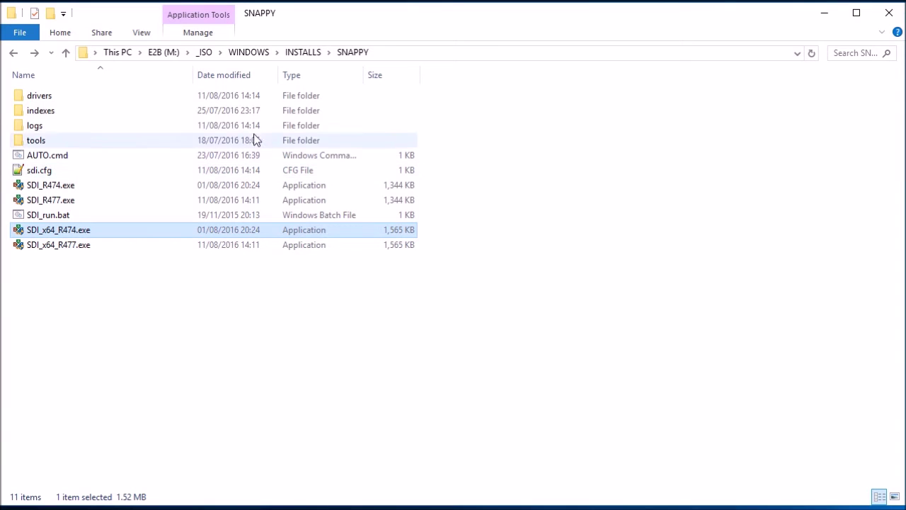
- Open _ISO\WINDOWS\WIN10 and select Win10_1607_English_x64.iso and the Win10ProUS_with_SDI_CHOCO XML file
{"action": "left_click", "coordinate": [238, 52]}
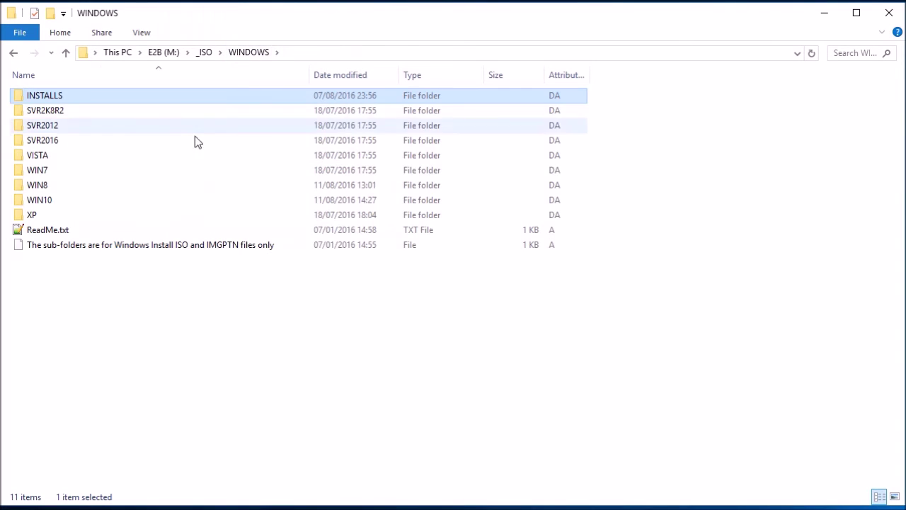
{"action": "double_click", "coordinate": [128, 206]}
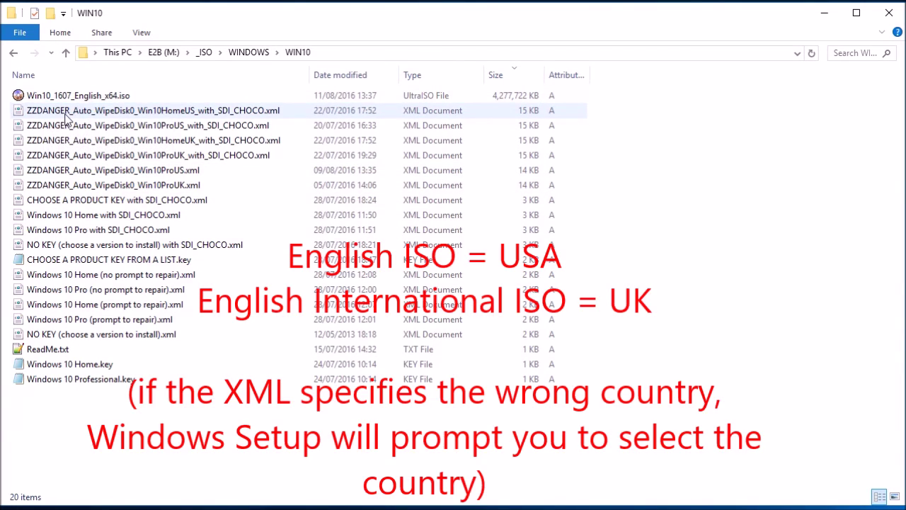
{"action": "left_click", "coordinate": [120, 99]}
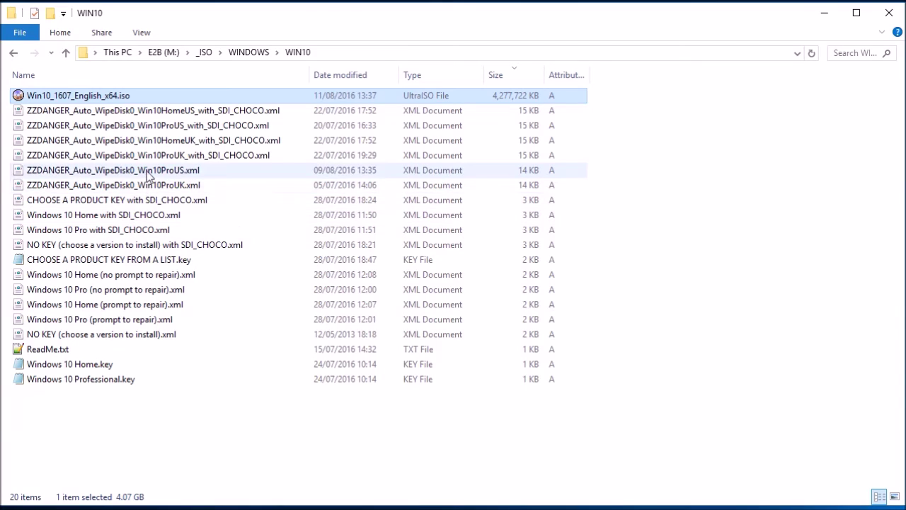
{"action": "left_click", "coordinate": [151, 129]}
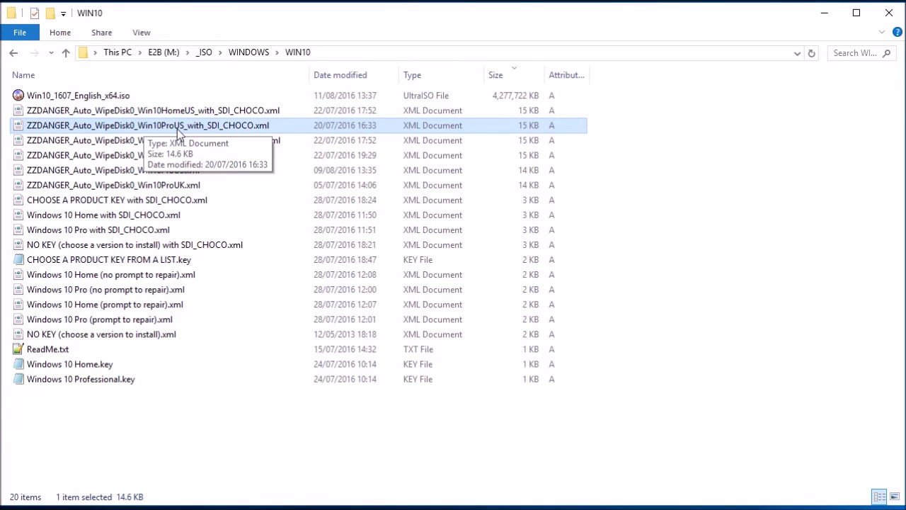
{"action": "right_click", "coordinate": [176, 129]}
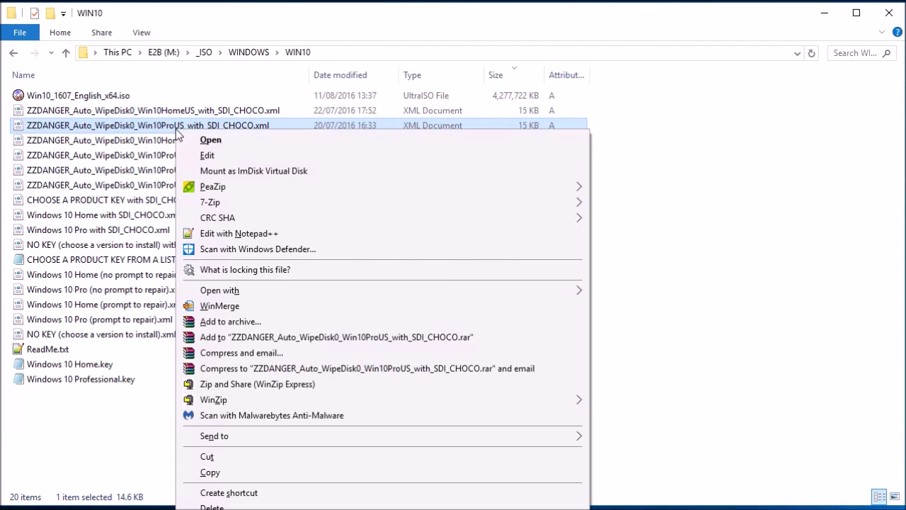
{"action": "left_click", "coordinate": [199, 156]}
{"action": "scroll", "coordinate": [758, 386], "scroll_direction": "down", "scroll_amount": 15}
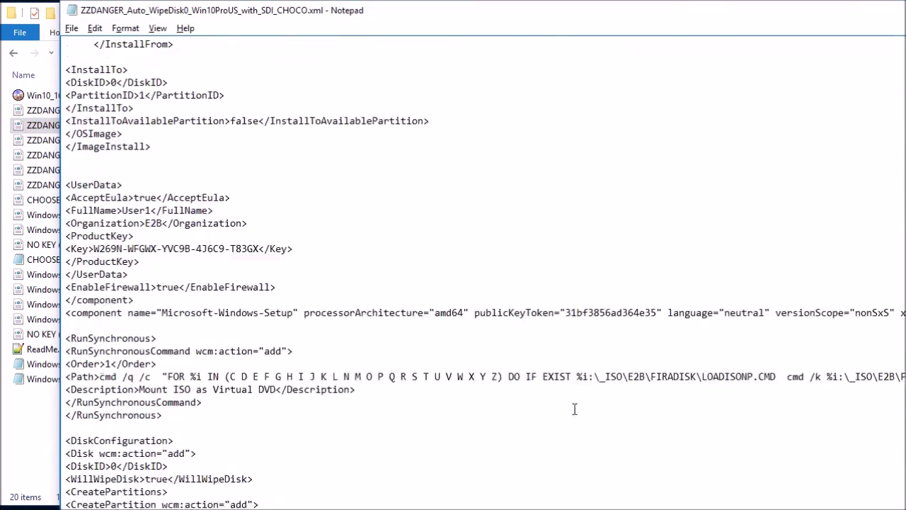
{"action": "scroll", "coordinate": [575, 409], "scroll_direction": "down", "scroll_amount": 20}
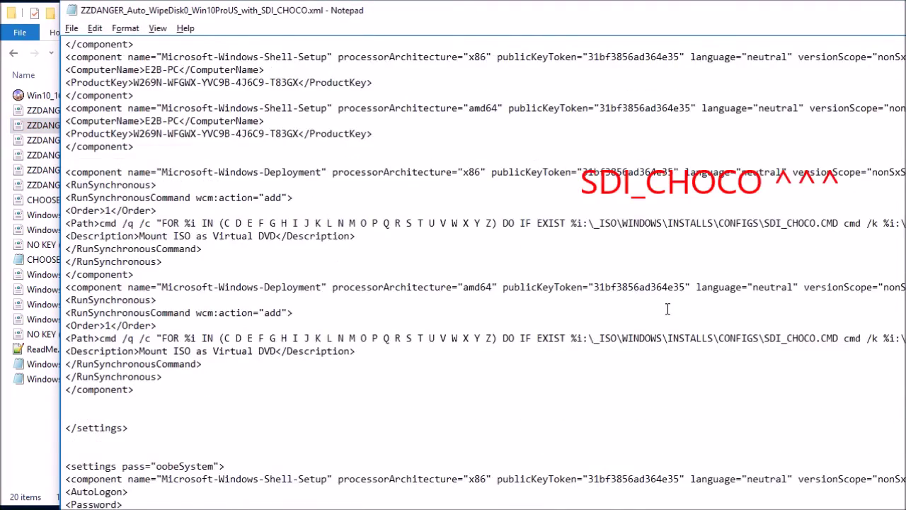
{"action": "scroll", "coordinate": [666, 309], "scroll_direction": "down", "scroll_amount": 5}
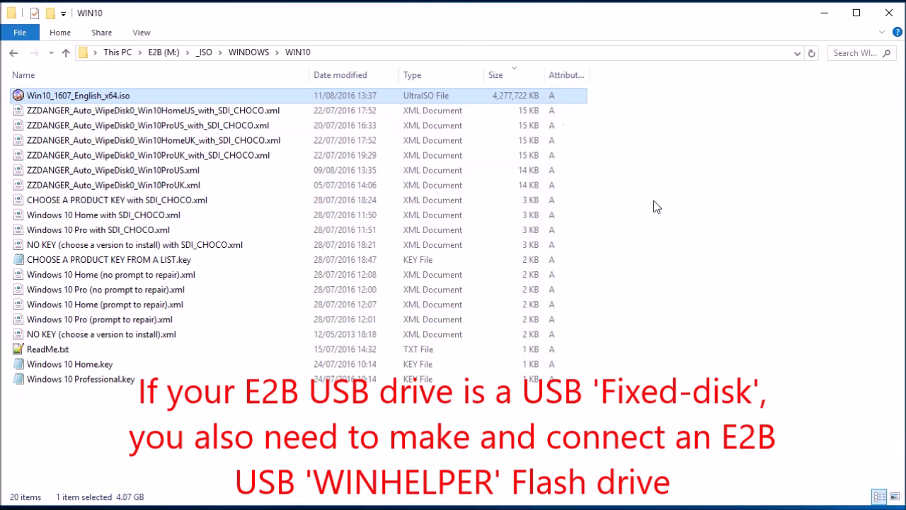
{"action": "left_click", "coordinate": [678, 227]}
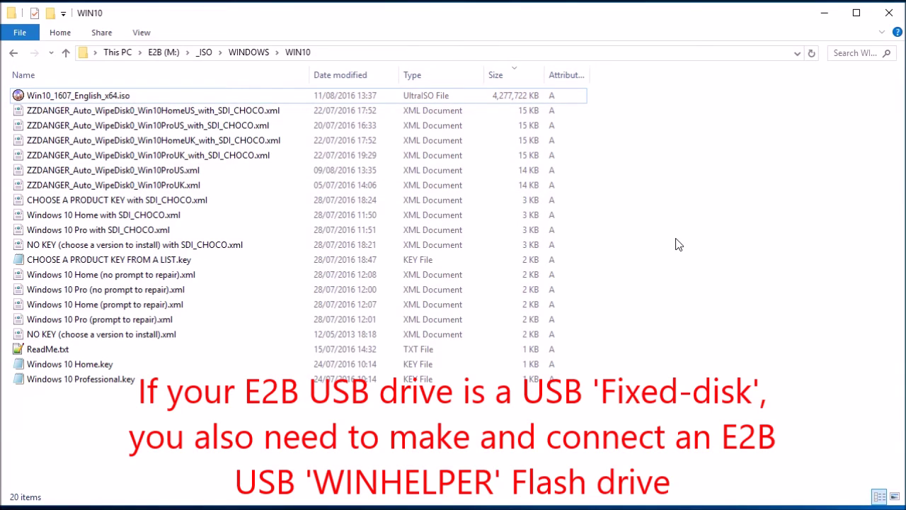
{"action": "left_click", "coordinate": [169, 98]}
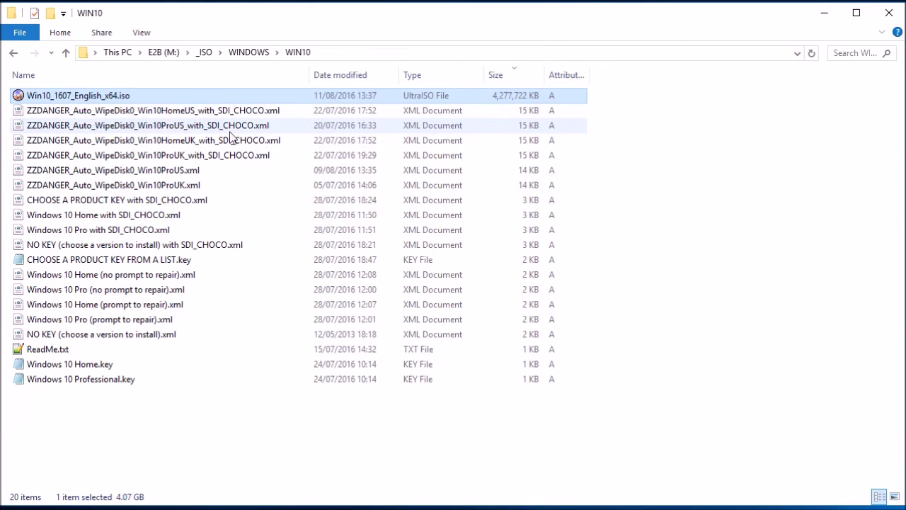
{"action": "left_click", "coordinate": [206, 96]}
{"action": "key", "text": "Escape"}
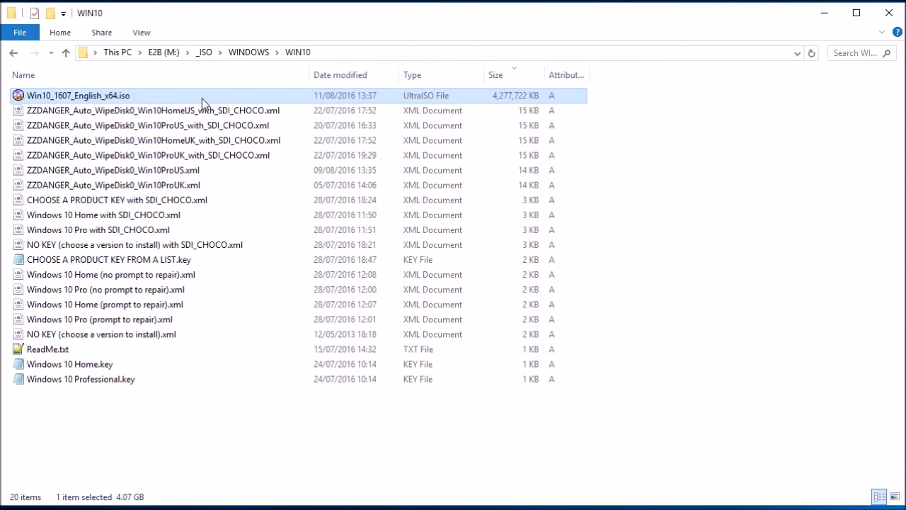
{"action": "mouse_move", "coordinate": [202, 95]}
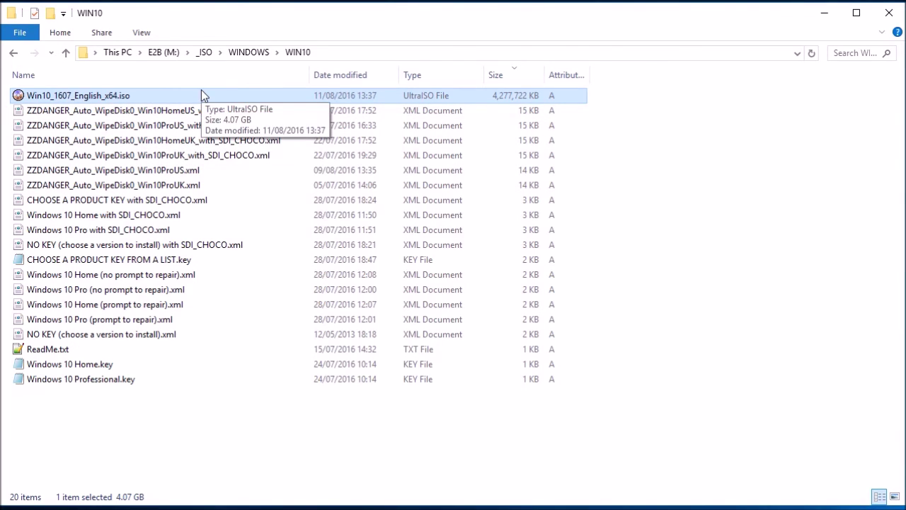